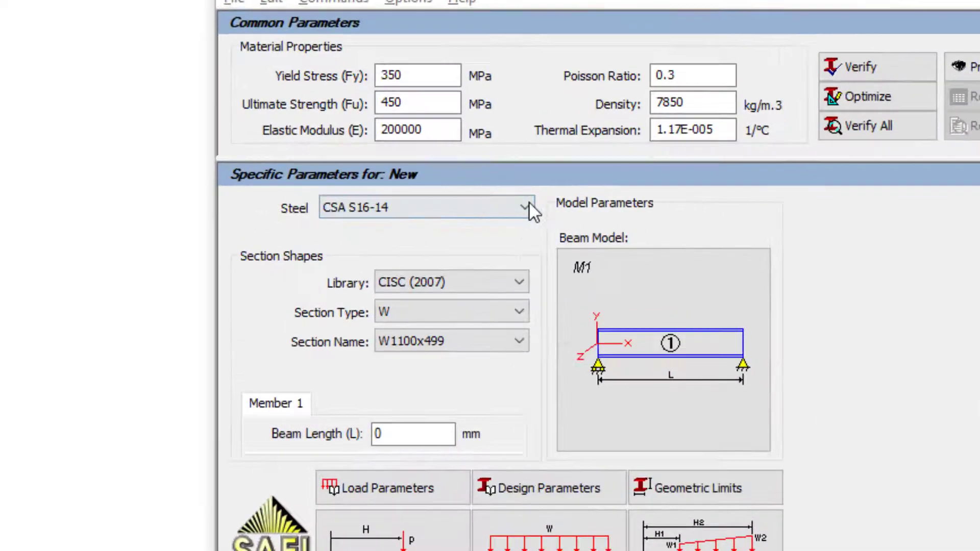
# - Keep the CSA S16 steel standard and confirm the M21 three-span Gerber beam model
pyautogui.click(526, 208)
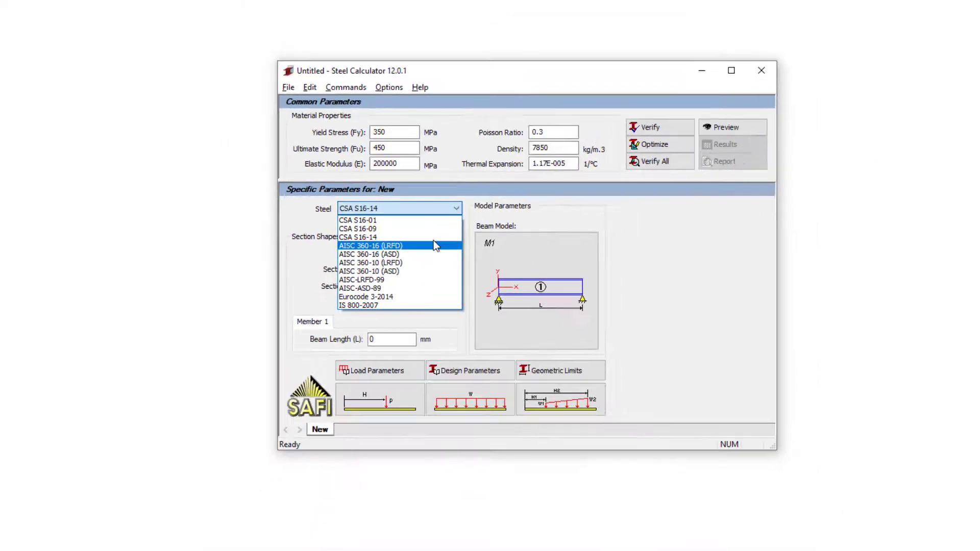
pyautogui.click(455, 280)
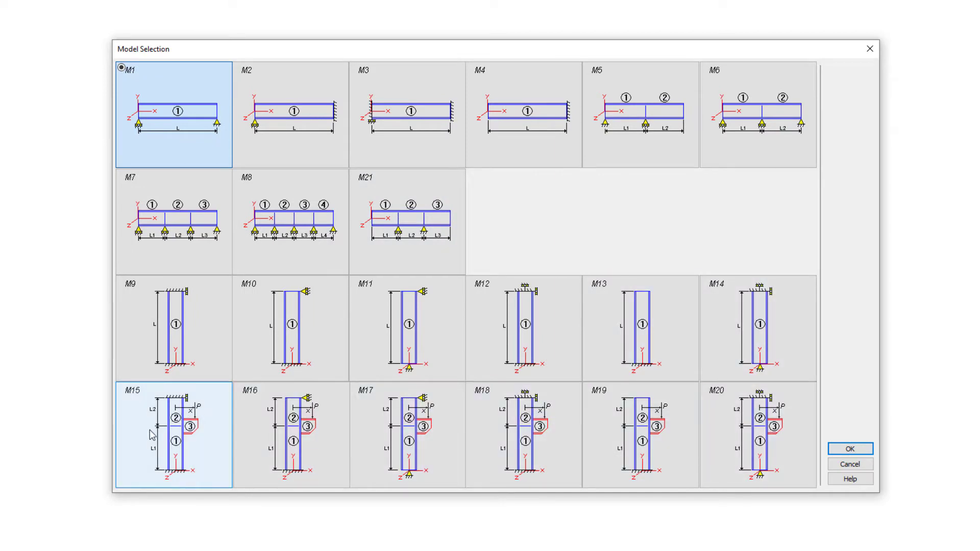
pyautogui.click(850, 448)
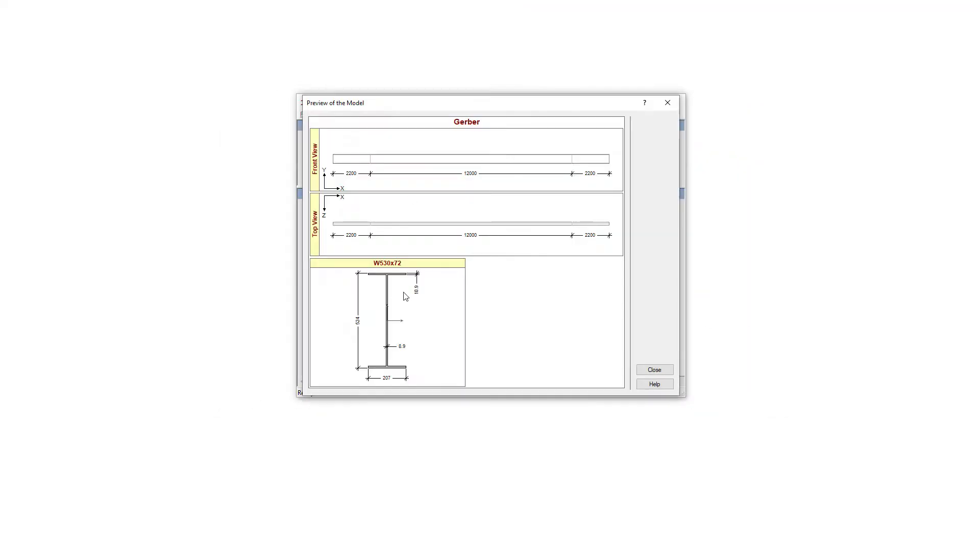
# - Close the geometry preview and verify the W530x72 beam against the design code
pyautogui.click(651, 373)
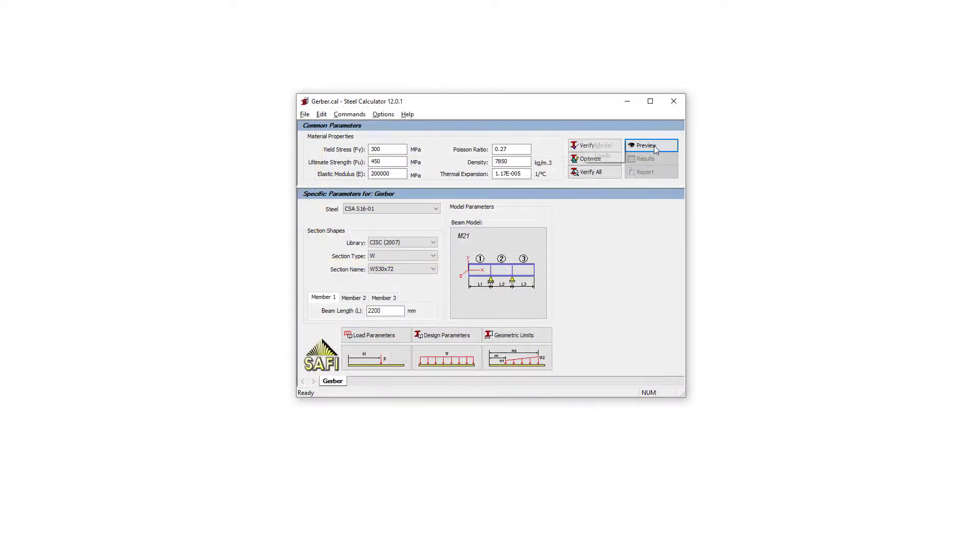
pyautogui.click(654, 145)
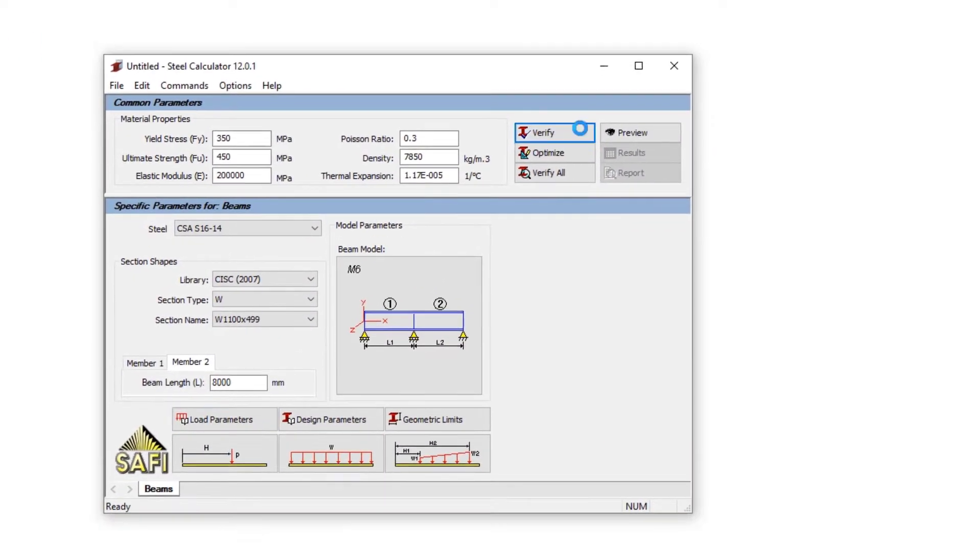
pyautogui.click(579, 130)
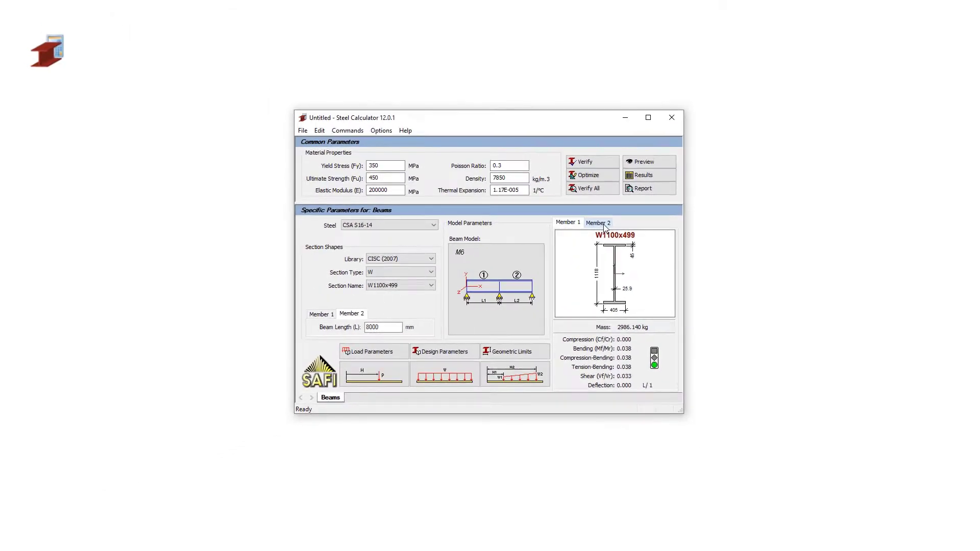
pyautogui.moveTo(490, 172); pyautogui.dragTo(486, 360)
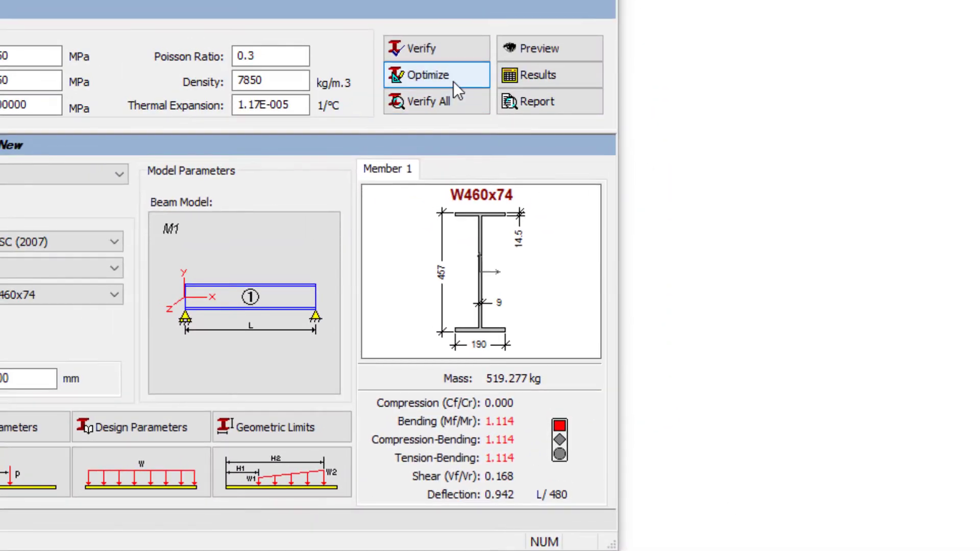
# - Optimize the section, accepting the design parameters and geometric limits (slenderness 300 tension, 200 compression)
pyautogui.click(454, 81)
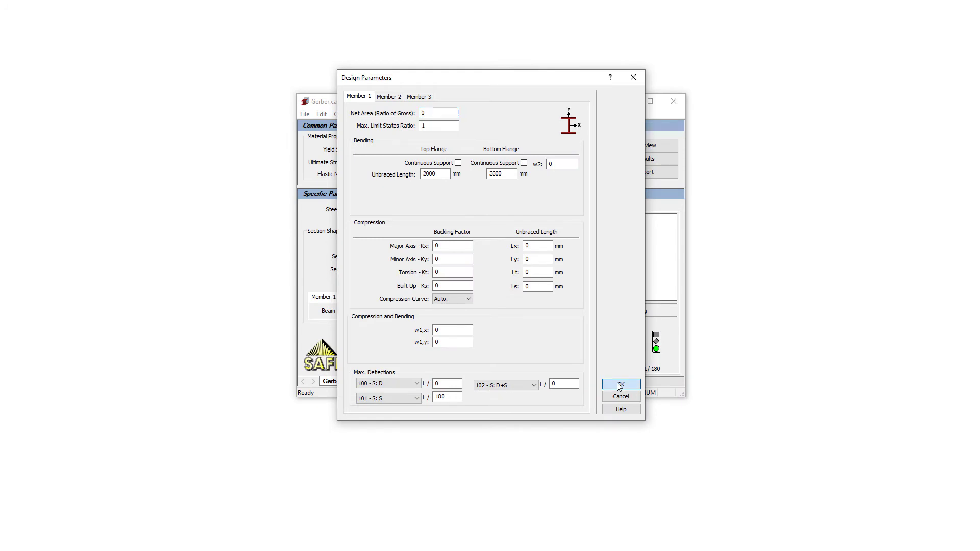
pyautogui.click(621, 385)
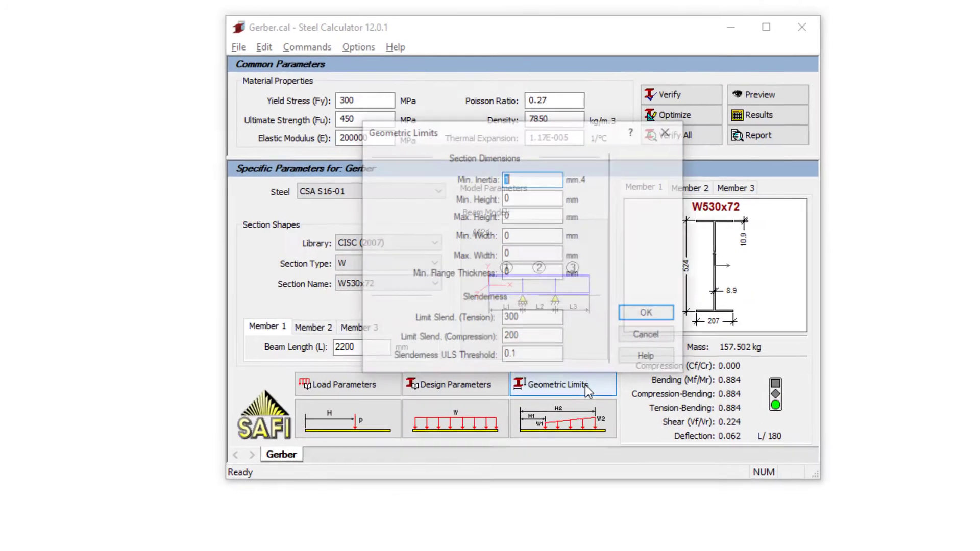
pyautogui.click(589, 387)
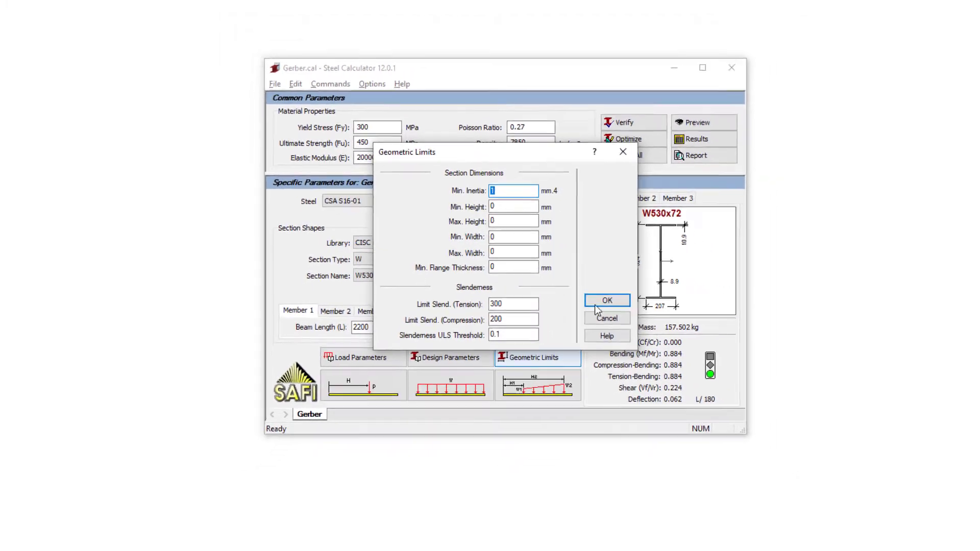
pyautogui.click(564, 284)
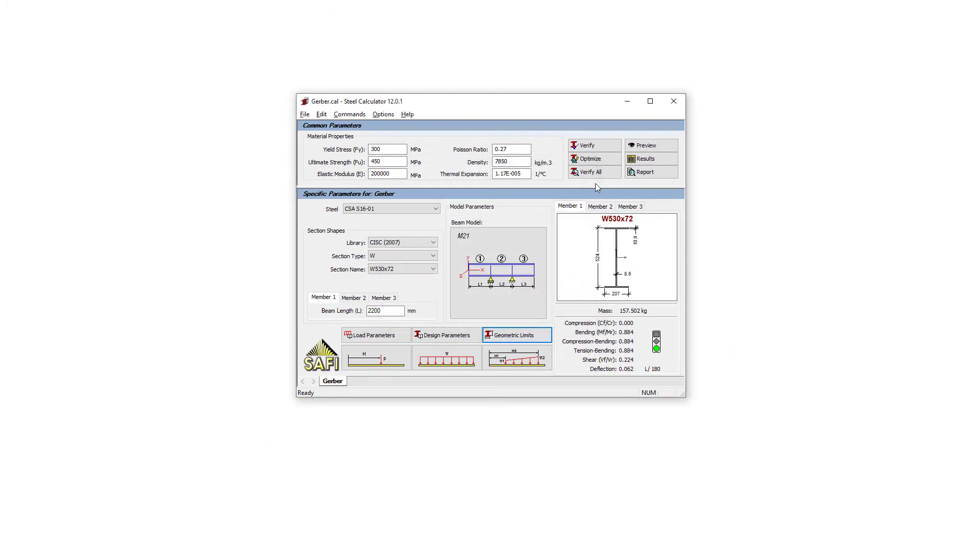
# - Review and close the candidate W sections table, then bring up the results list
pyautogui.click(645, 159)
pyautogui.moveTo(638, 165)
pyautogui.mouseDown()
pyautogui.moveTo(620, 197)
pyautogui.moveTo(626, 162)
pyautogui.mouseUp()
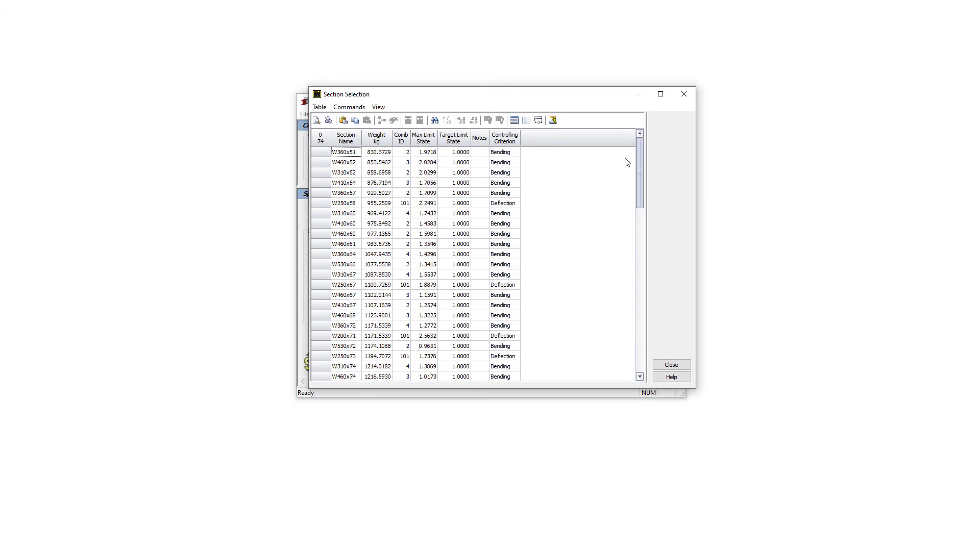
pyautogui.click(673, 366)
pyautogui.click(646, 161)
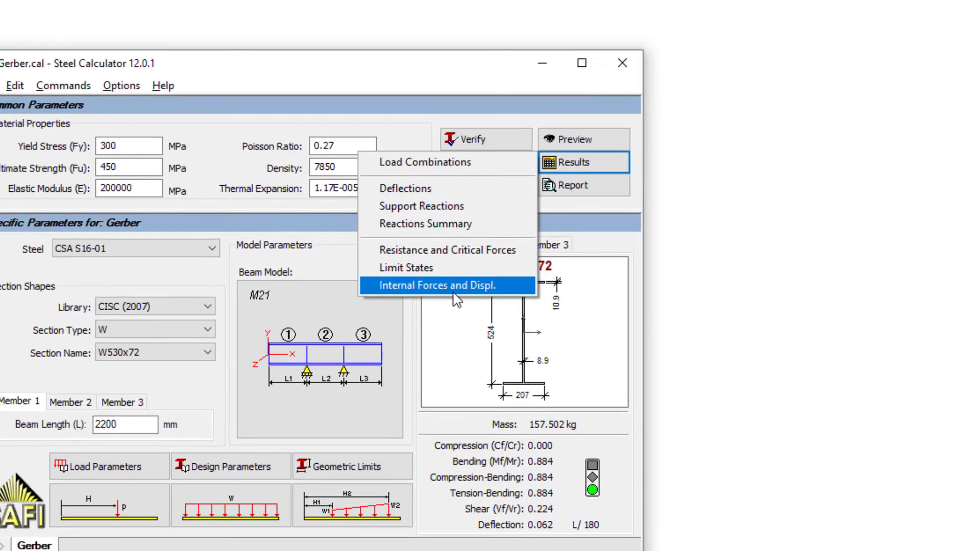
# - Plot shear force Fy along the beam for the Envelope load combination
pyautogui.click(437, 285)
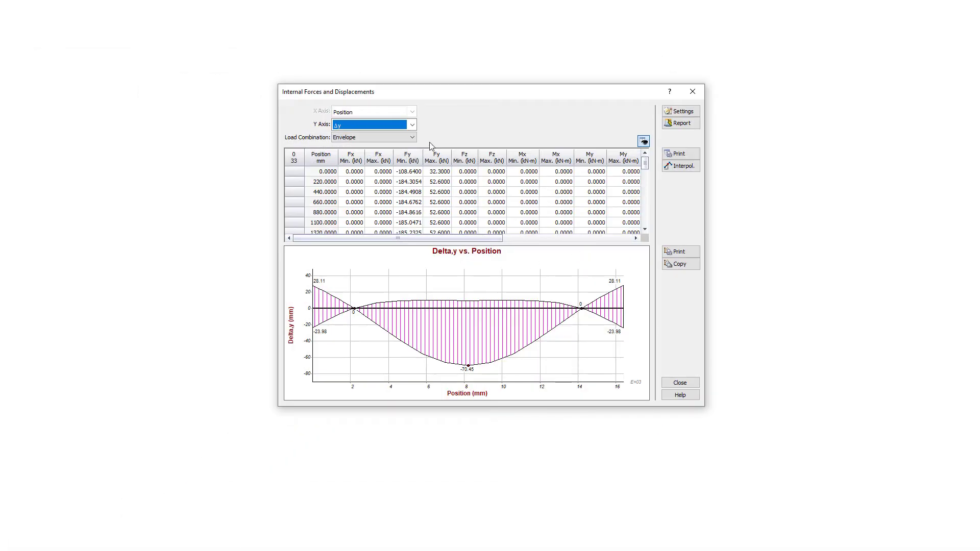
pyautogui.click(413, 125)
pyautogui.click(374, 146)
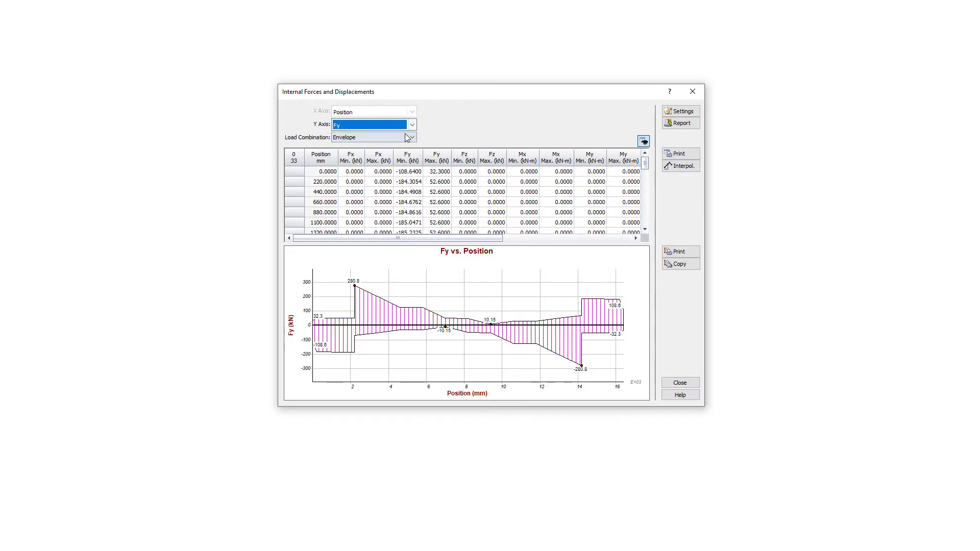
pyautogui.click(412, 137)
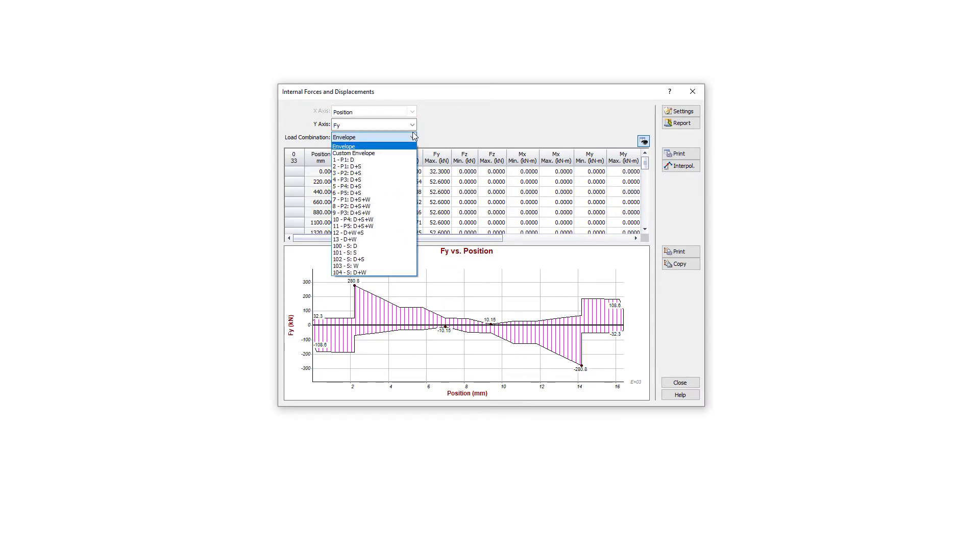
pyautogui.click(413, 137)
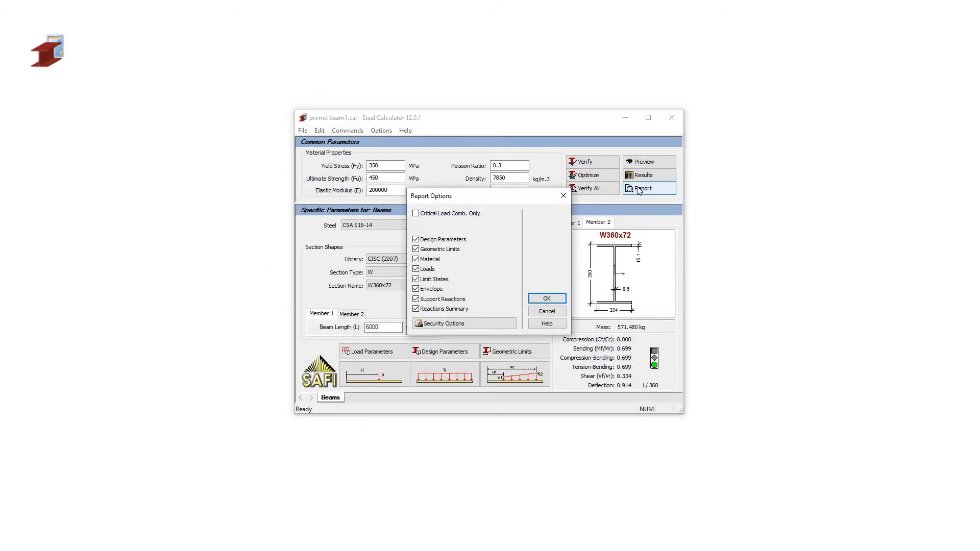
# - Accept the report options with all sections checked and generate the report
pyautogui.click(546, 299)
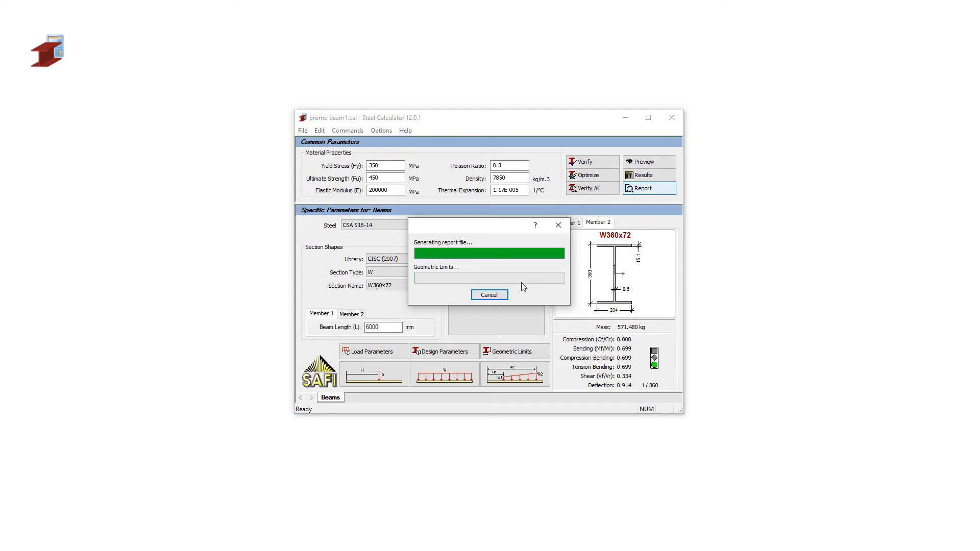